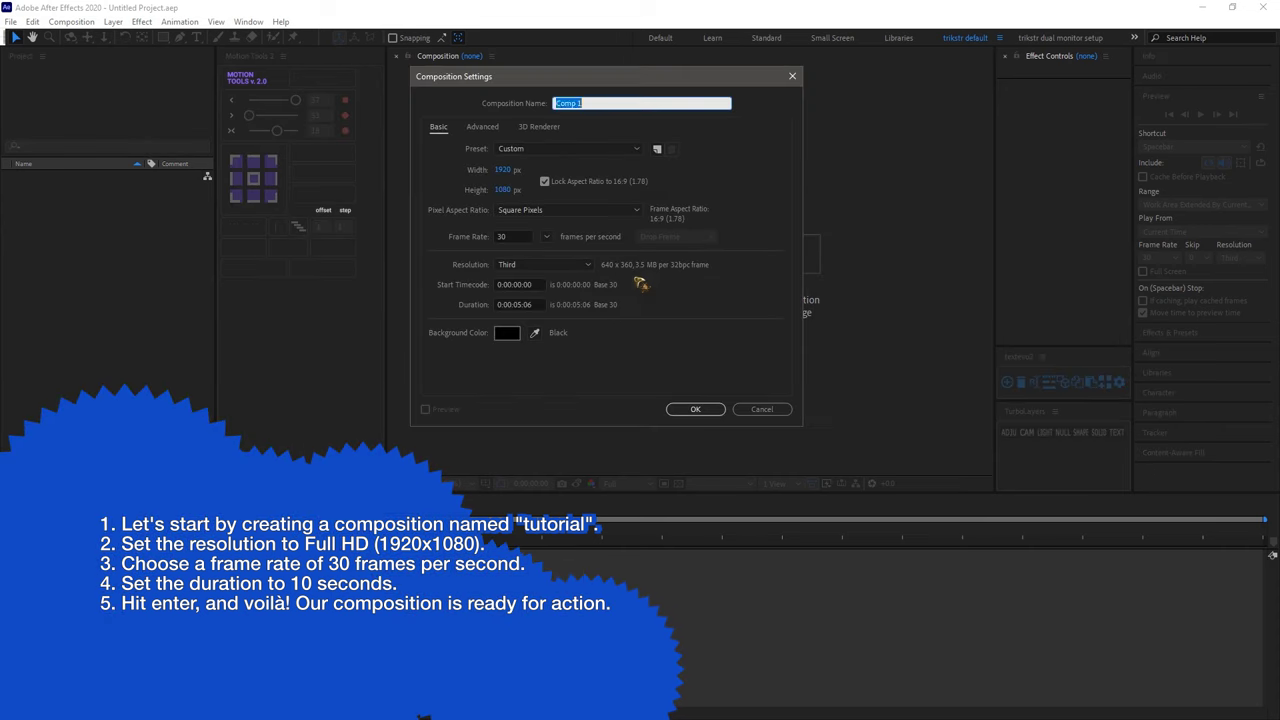
# - Create a 1920×1080, 30 fps, 10-second composition named 'tutorial'
pyautogui.write('tutorial')
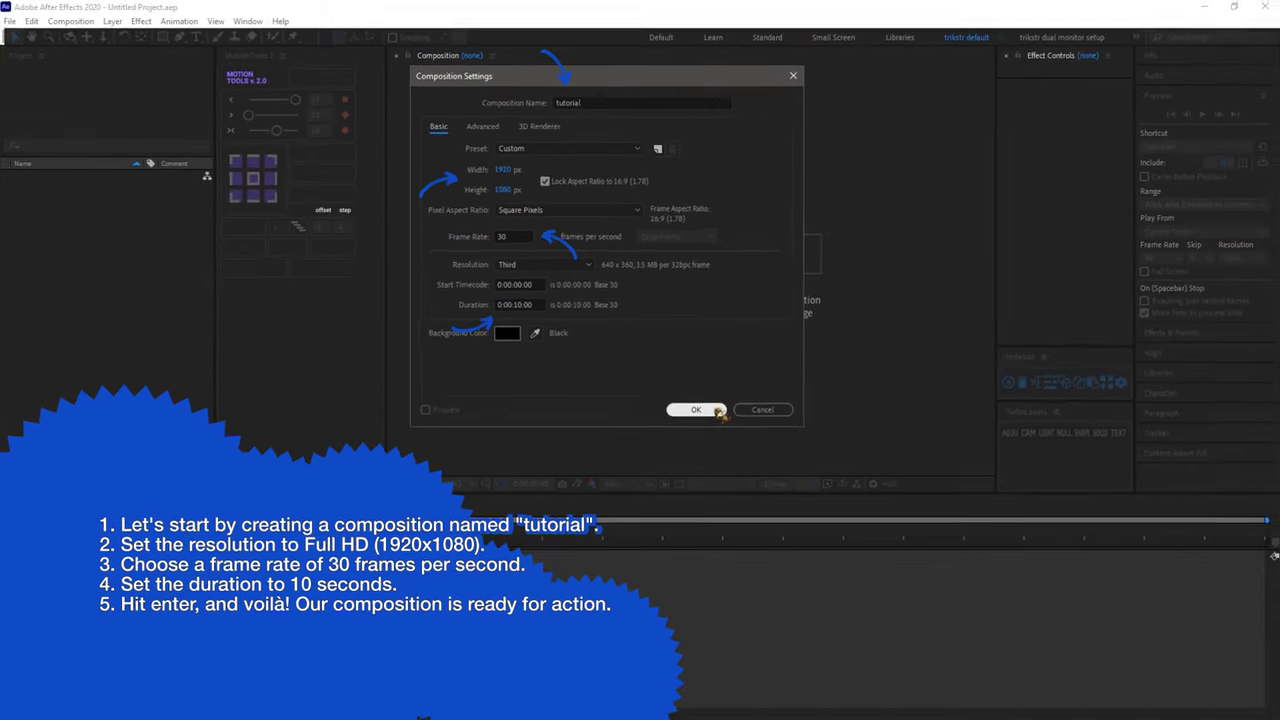
pyautogui.click(738, 433)
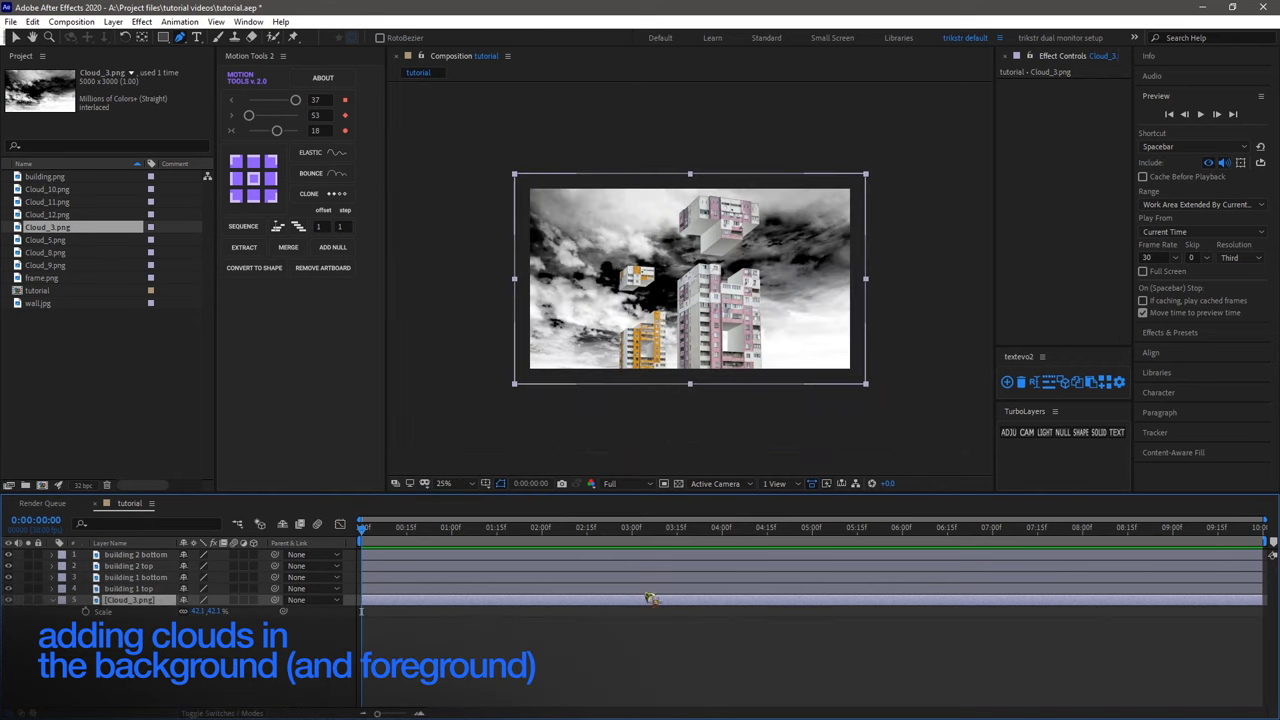
# - Add a solid at the bottom of the stack with a Gradient Ramp sky, then start a new composition
pyautogui.rightClick(545, 640)
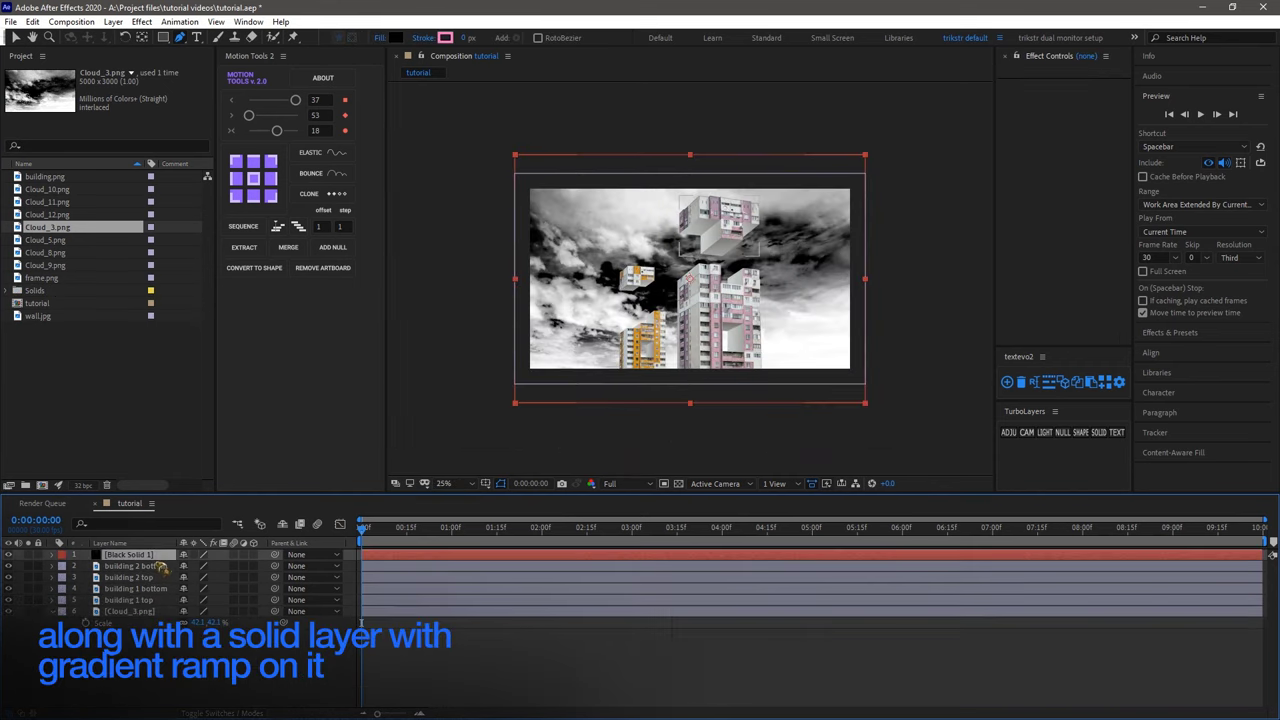
pyautogui.hotkey('ctrl', 'shift', '[')
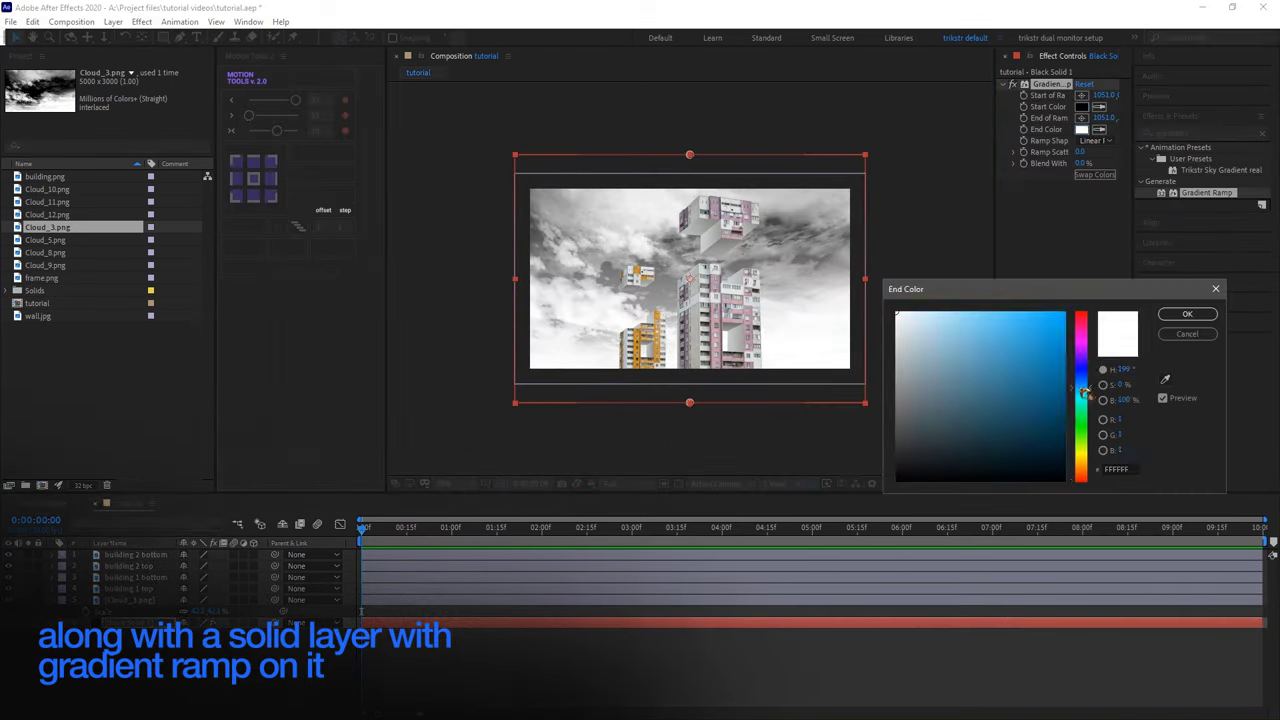
pyautogui.click(997, 318)
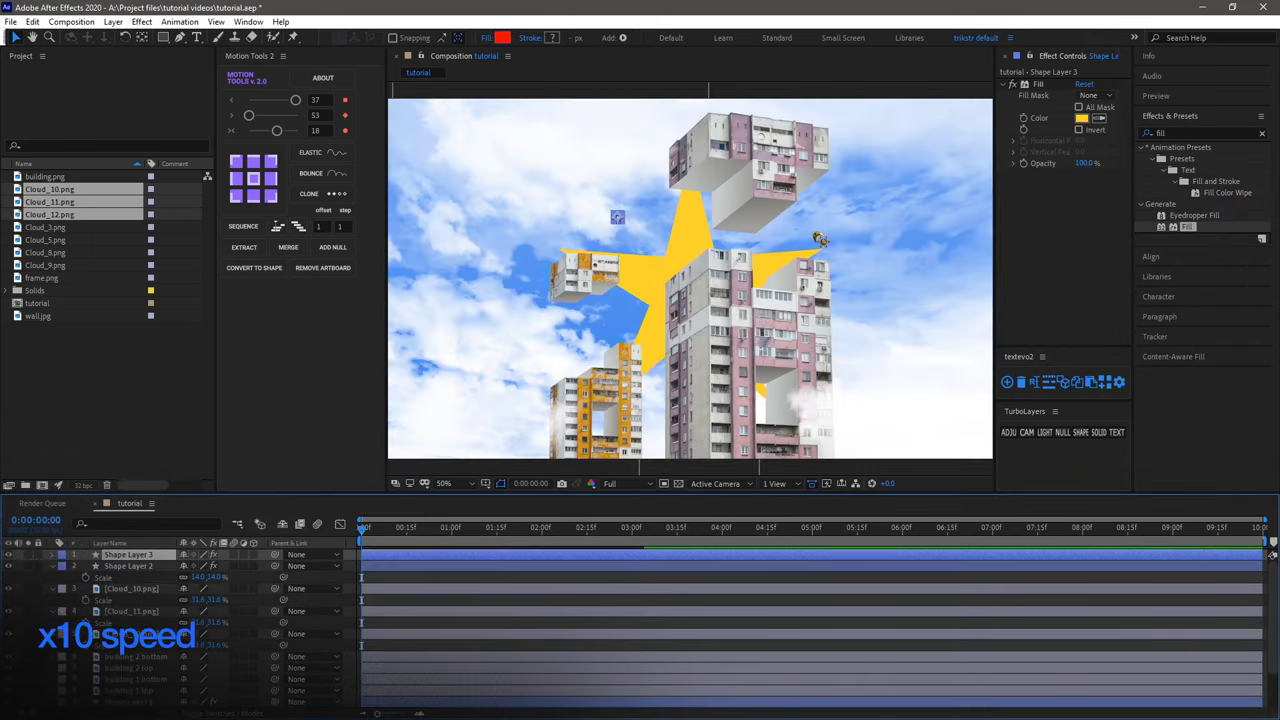
pyautogui.hotkey('shift', '/')
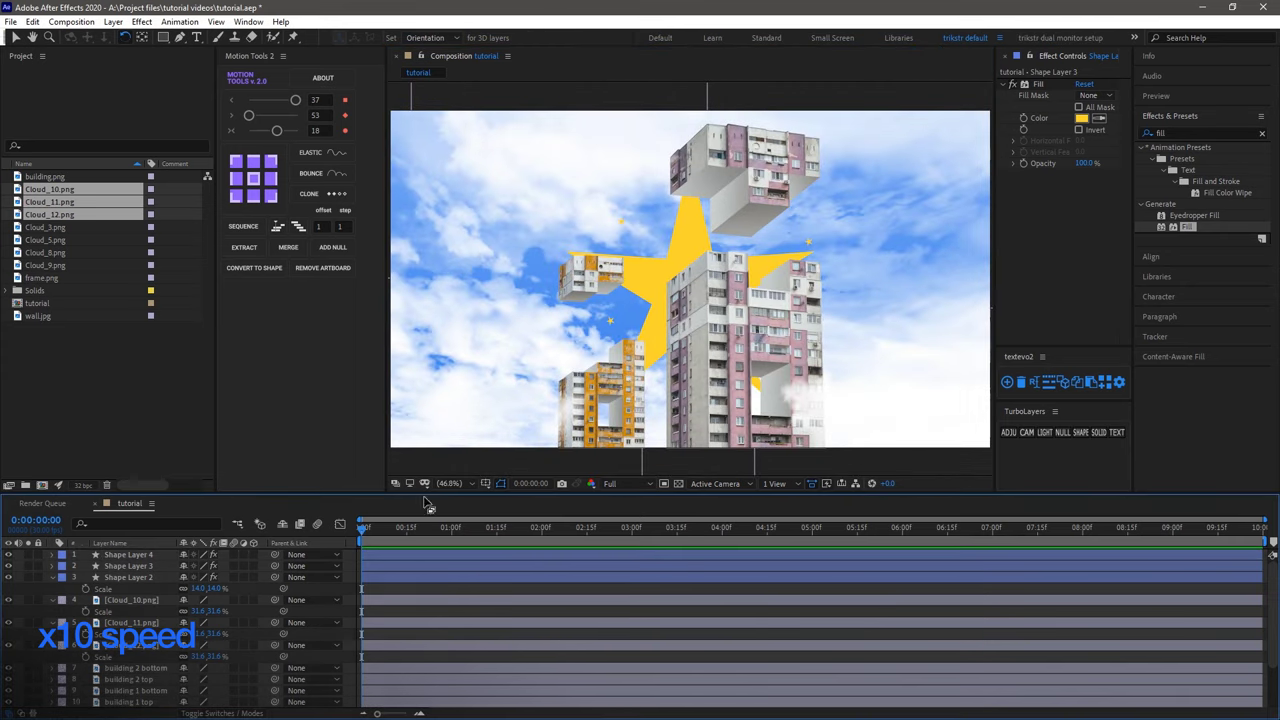
pyautogui.hotkey('ctrl', 'n')
# - Place wall.jpg and the gold frame.png above it in the photo frame composition
pyautogui.press('Escape')
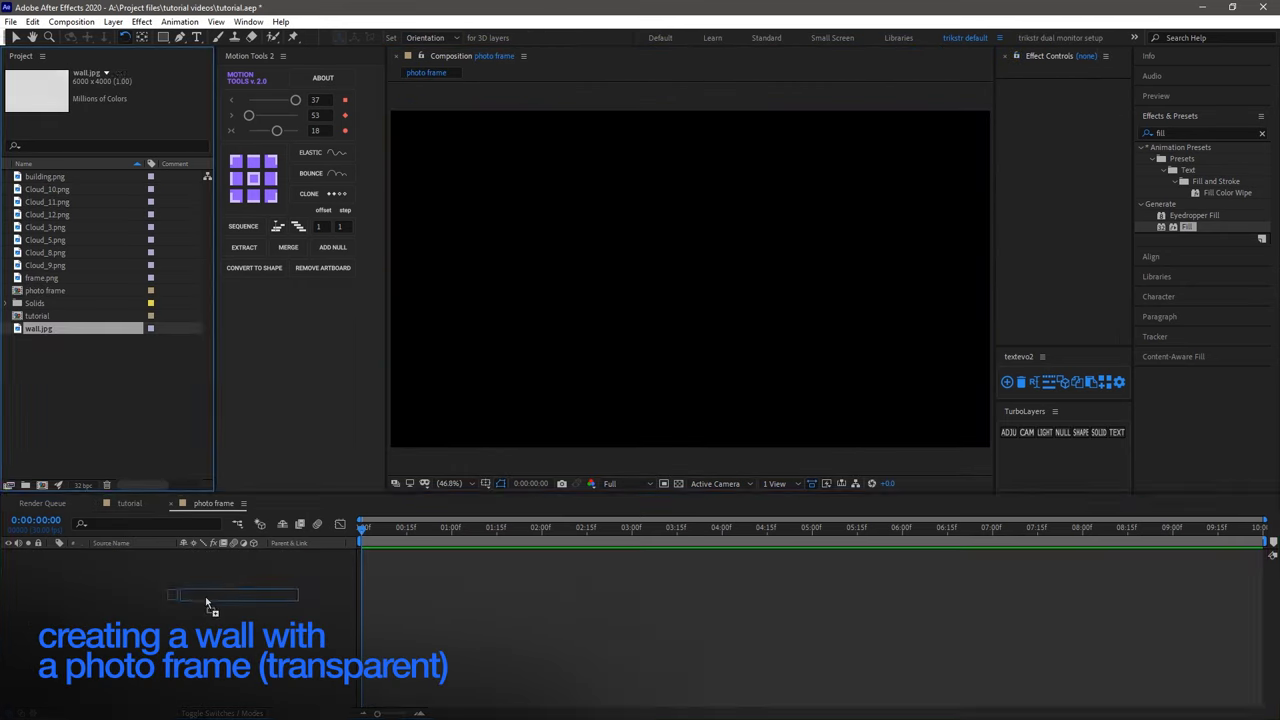
pyautogui.moveTo(38, 328); pyautogui.dragTo(647, 443)
pyautogui.moveTo(42, 277); pyautogui.dragTo(694, 366)
# - Cut out the frame's inner opening with a four-point subtract mask and check transparency
pyautogui.click(117, 566)
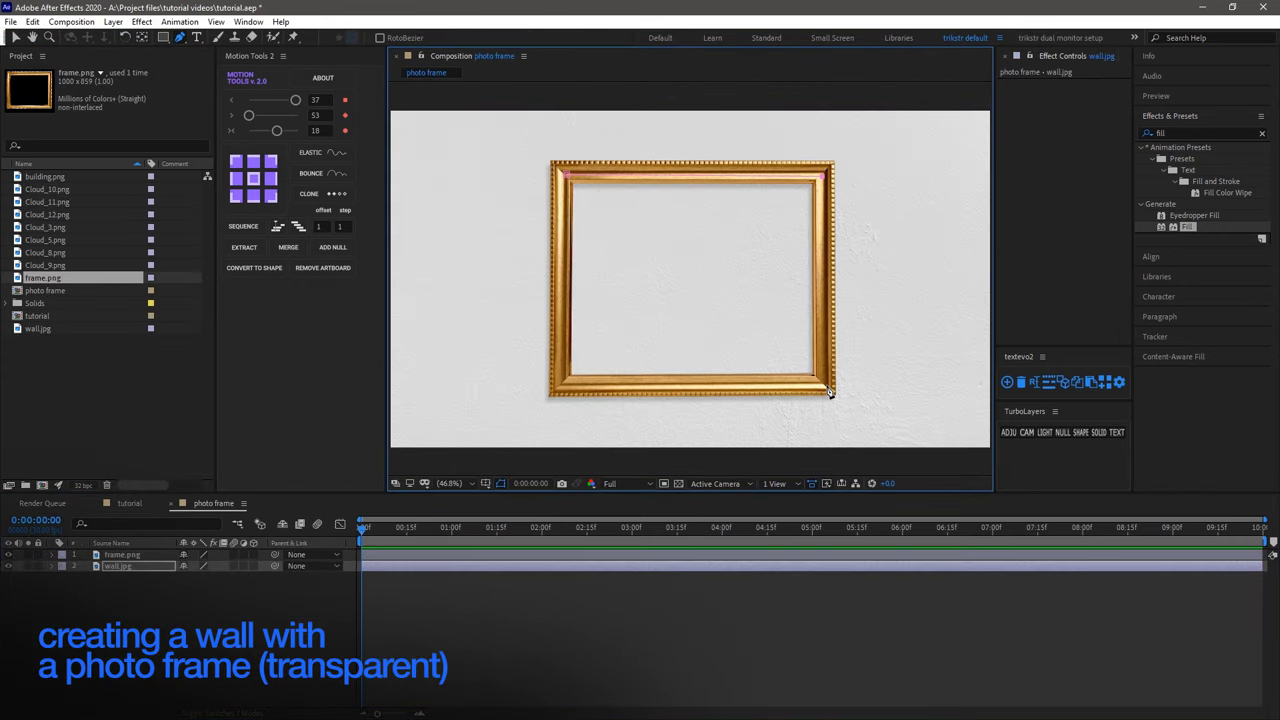
pyautogui.press('g')
pyautogui.click(565, 176)
pyautogui.click(824, 177)
pyautogui.click(826, 386)
pyautogui.click(556, 386)
pyautogui.click(565, 176)
pyautogui.click(678, 483)
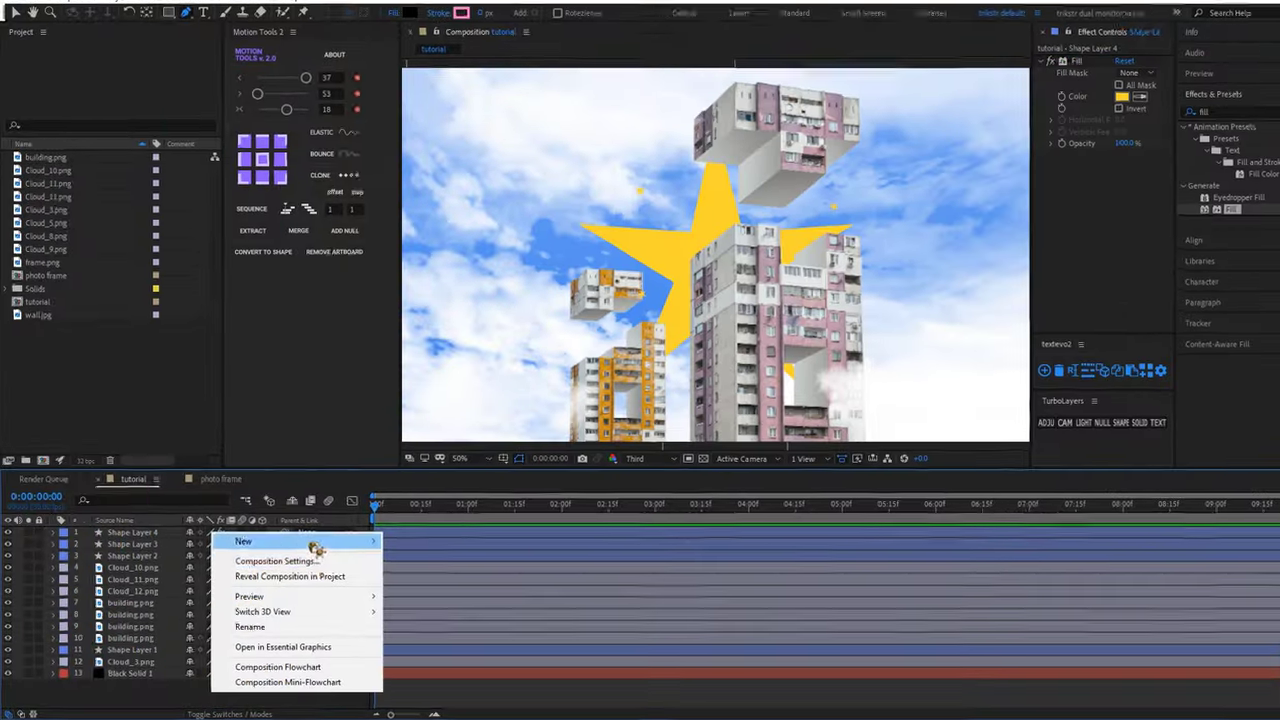
# - Add Camera 1 to the tutorial composition with Depth of Field on
pyautogui.moveTo(318, 548)
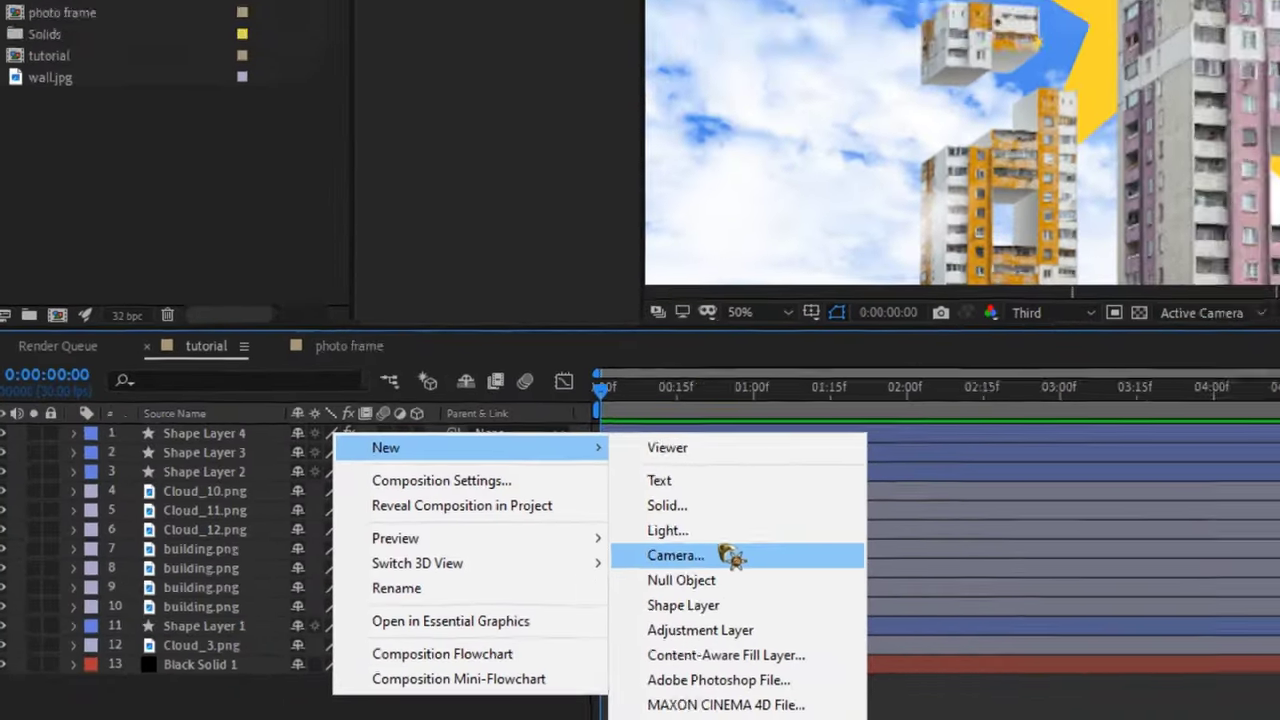
pyautogui.click(785, 545)
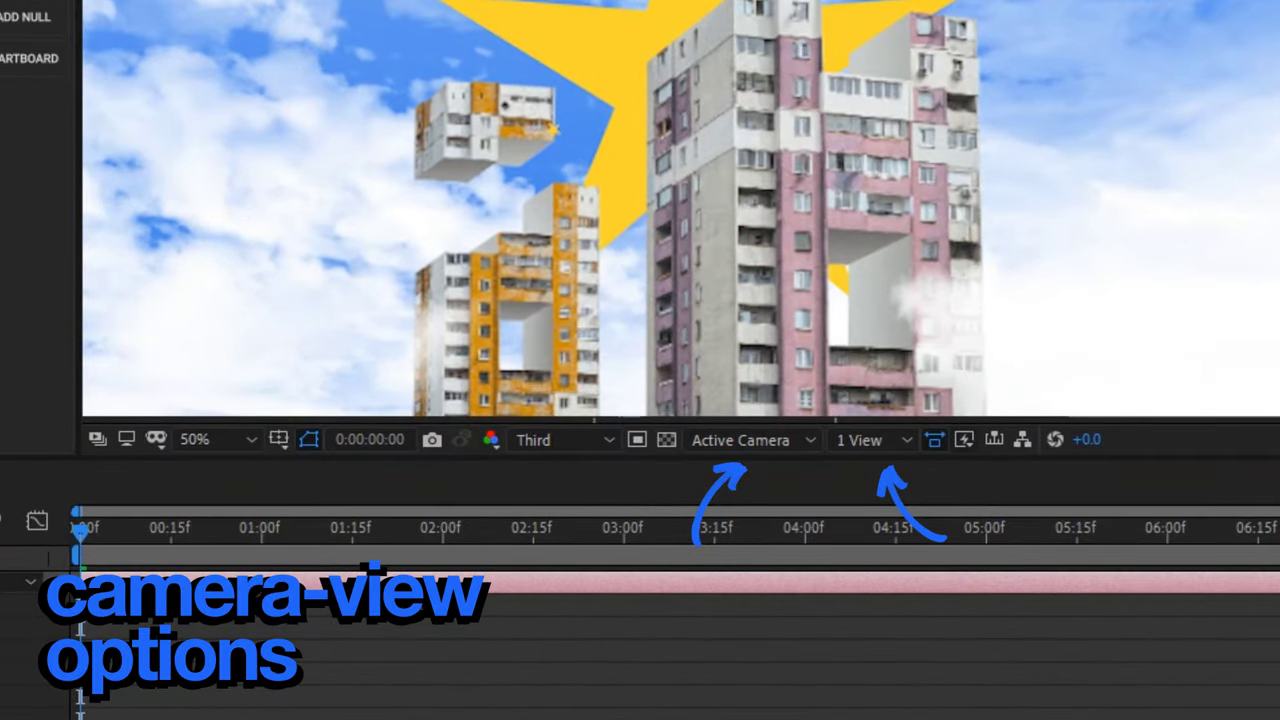
pyautogui.click(700, 458)
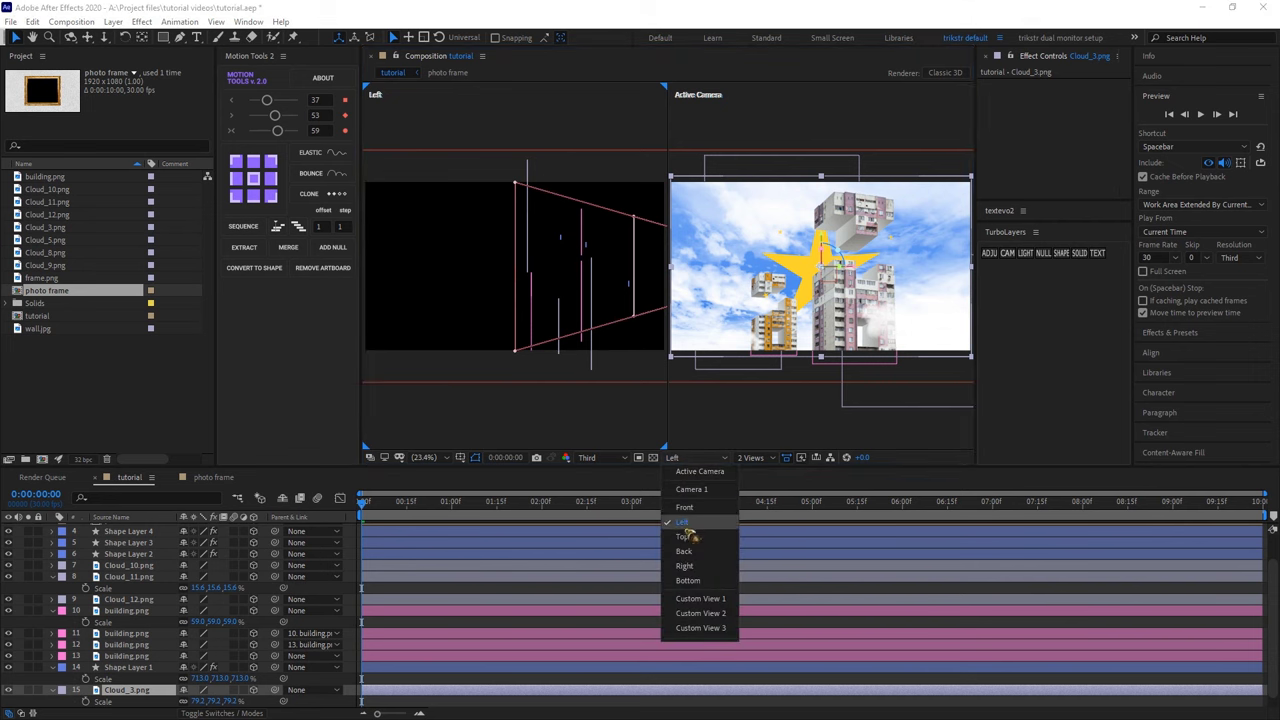
pyautogui.click(684, 507)
pyautogui.click(697, 457)
pyautogui.click(684, 507)
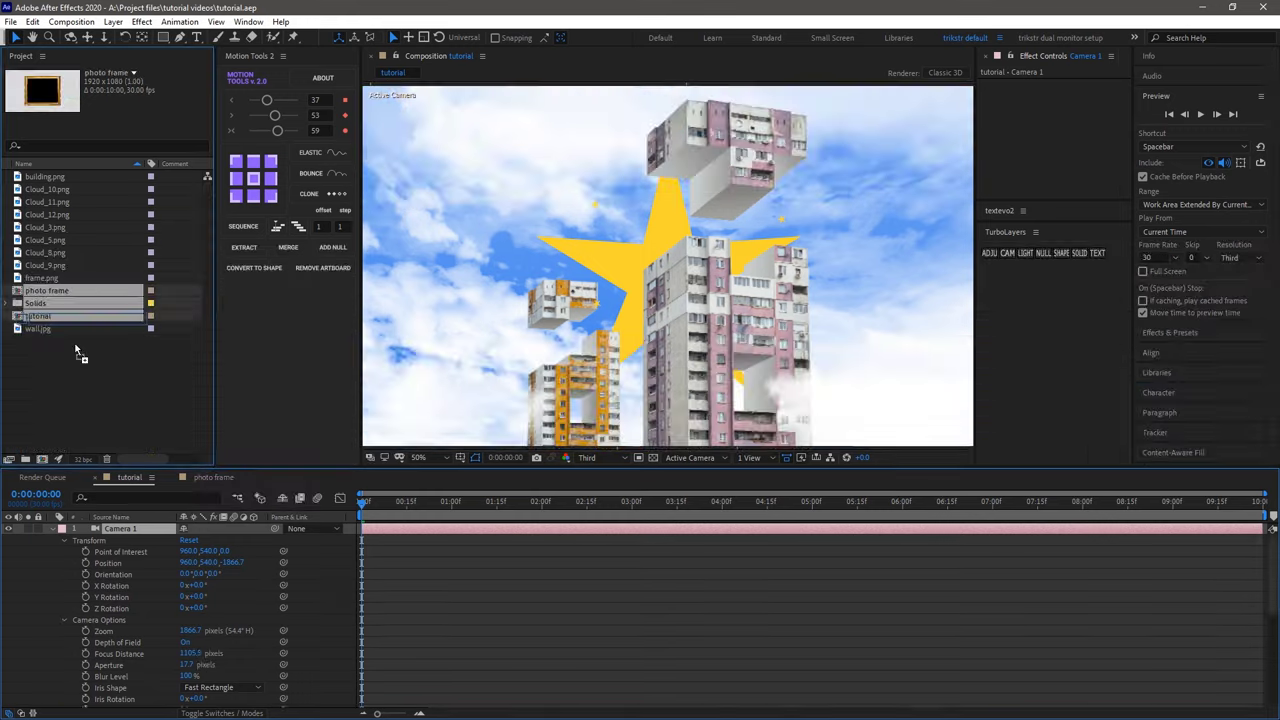
# - Bring the photo frame composition into the tutorial scene and make all layers 3D
pyautogui.moveTo(47, 290); pyautogui.dragTo(668, 265)
pyautogui.hotkey('ctrl', 'a')
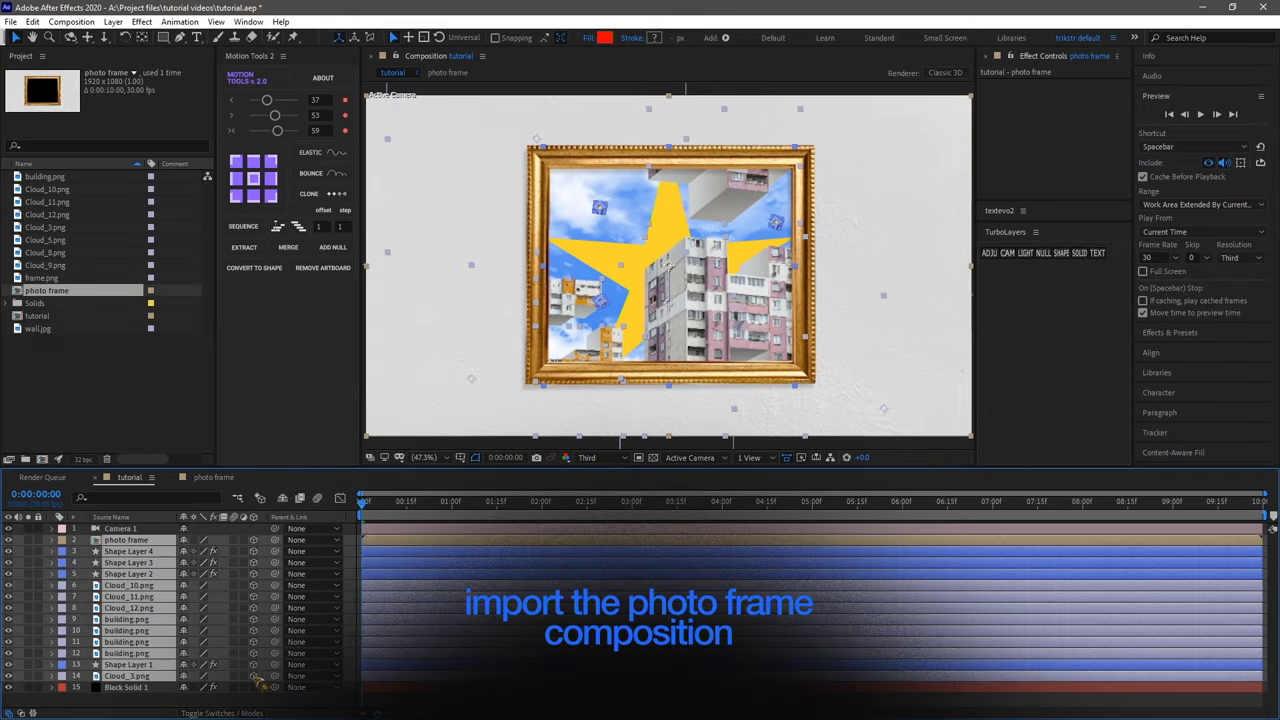
pyautogui.click(240, 540)
# - Add Null 1 and parent Camera 1 to it
pyautogui.rightClick(240, 538)
pyautogui.moveTo(248, 543)
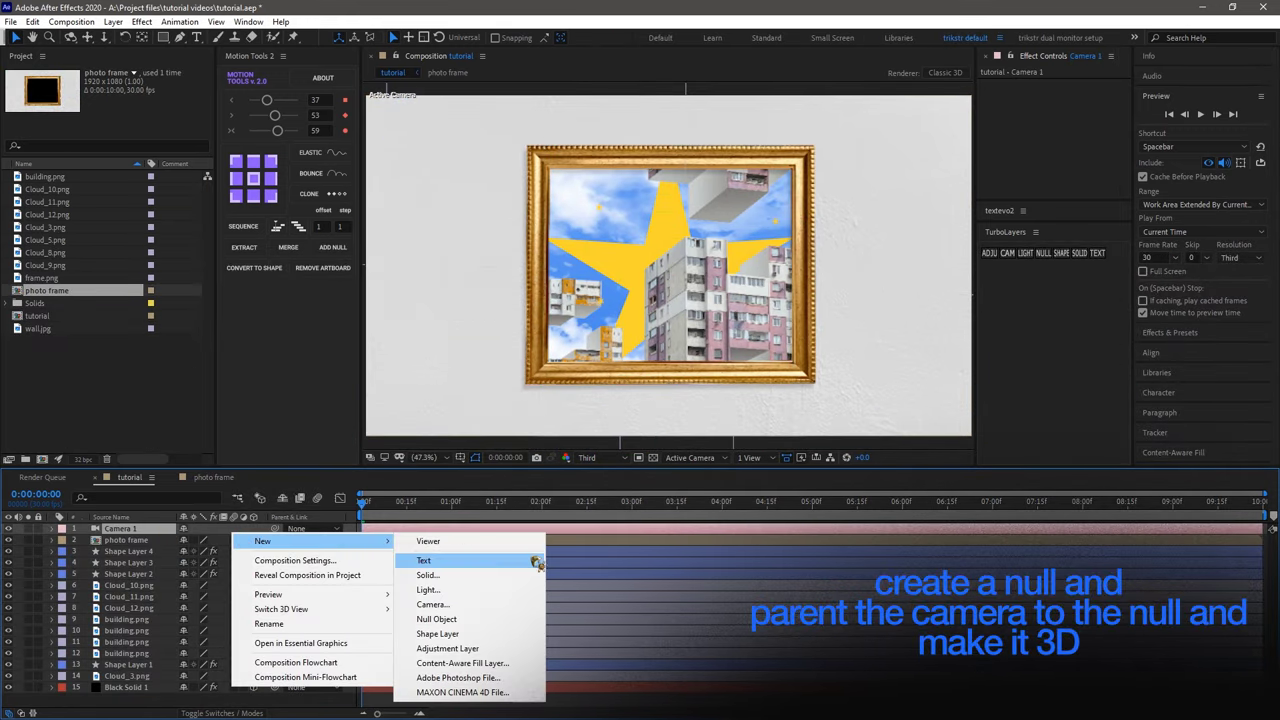
pyautogui.click(432, 614)
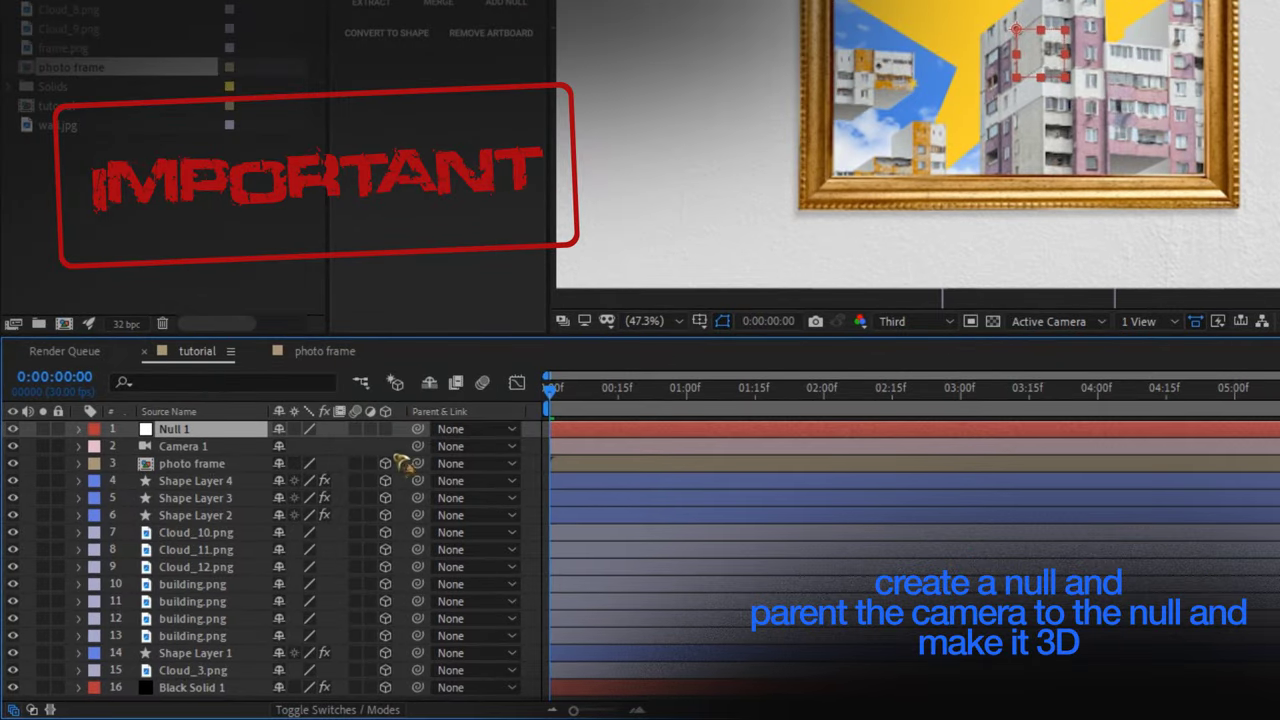
pyautogui.moveTo(418, 446); pyautogui.dragTo(245, 436)
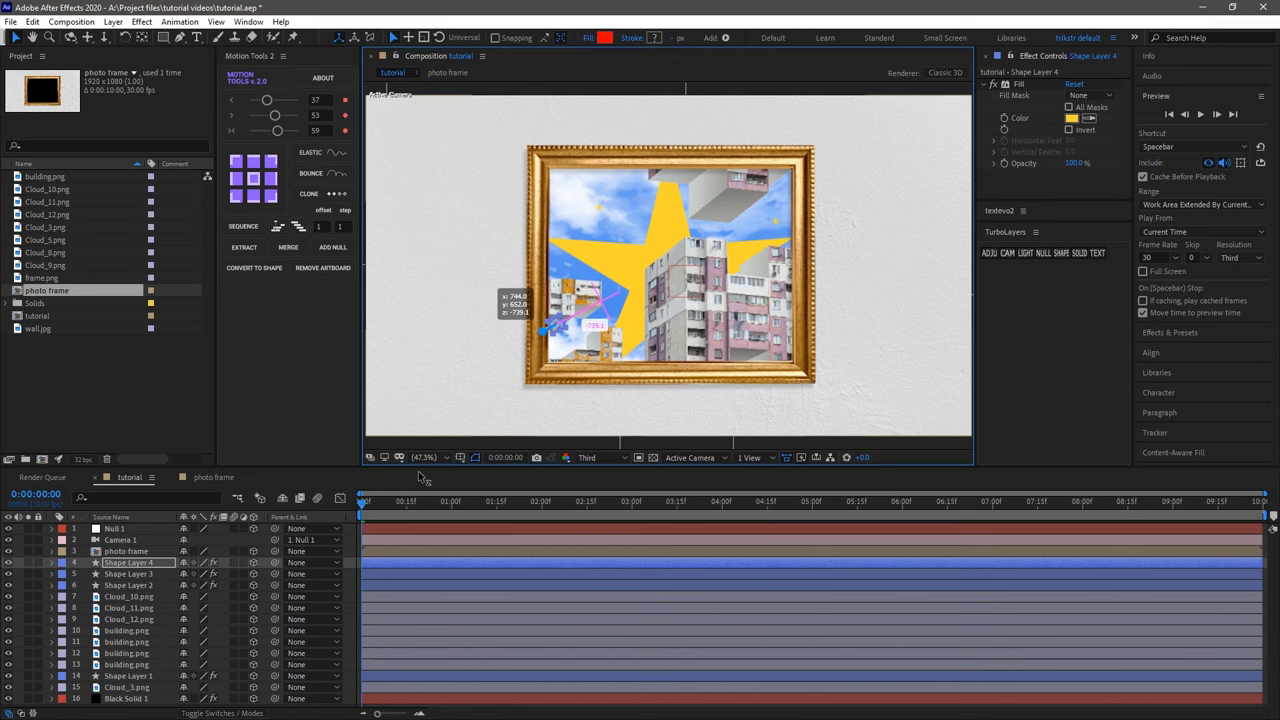
pyautogui.hotkey('ctrl', 'Down')
pyautogui.hotkey('ctrl', 'Down')
pyautogui.hotkey('ctrl', 'Down')
pyautogui.hotkey('ctrl', 'Down')
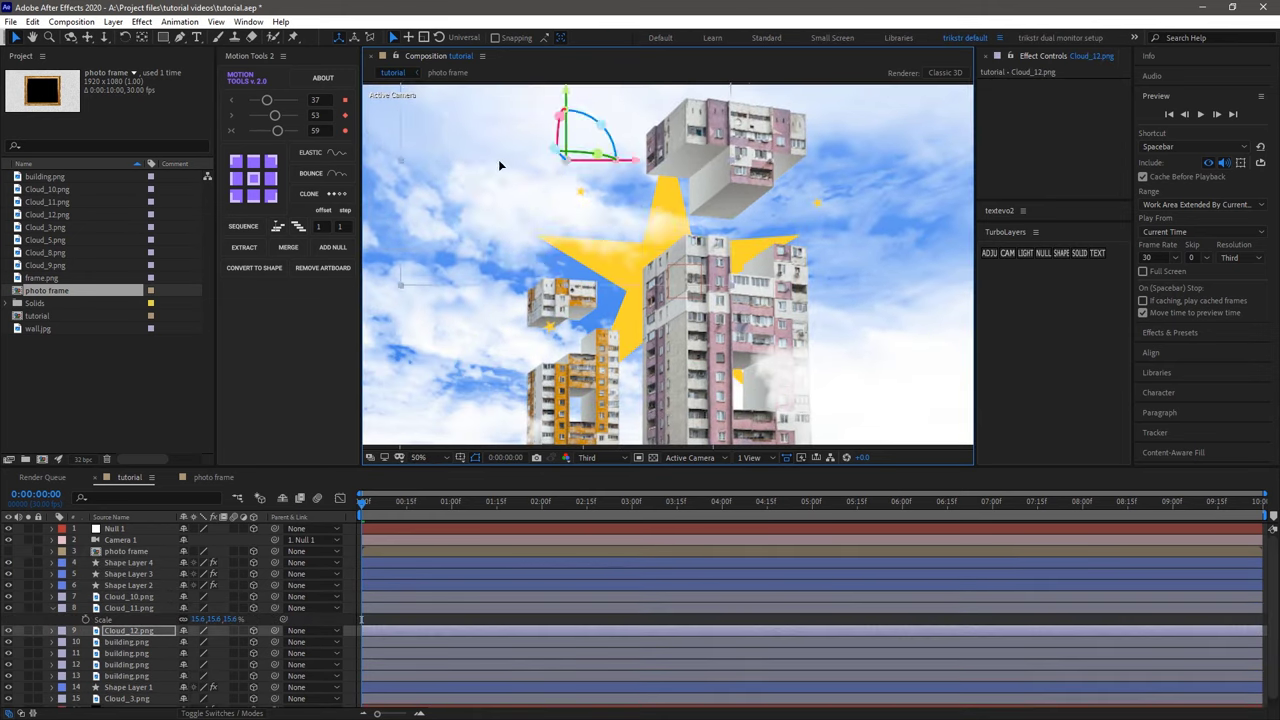
# - Select Shape Layer 4 and reveal the cloud layer's Scale property
pyautogui.click(423, 625)
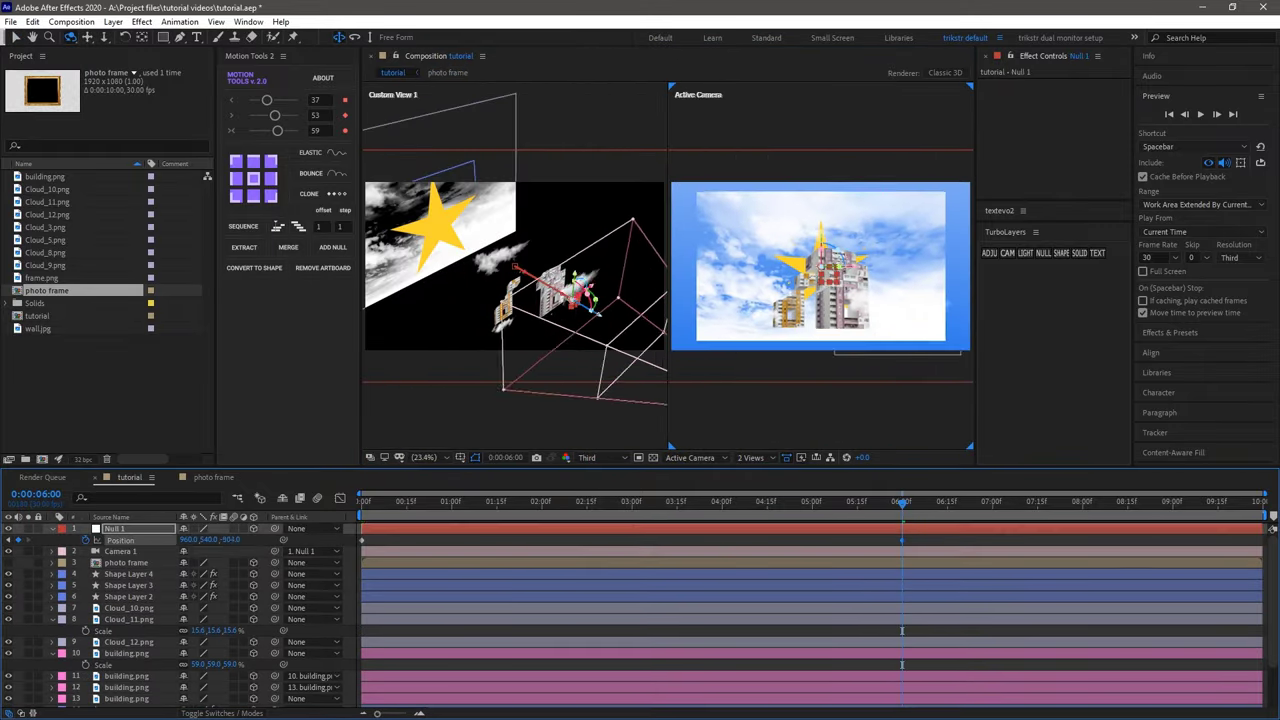
# - Set Null 1's starting Orientation value at the first frame and preview the pull-back
pyautogui.click(126, 562)
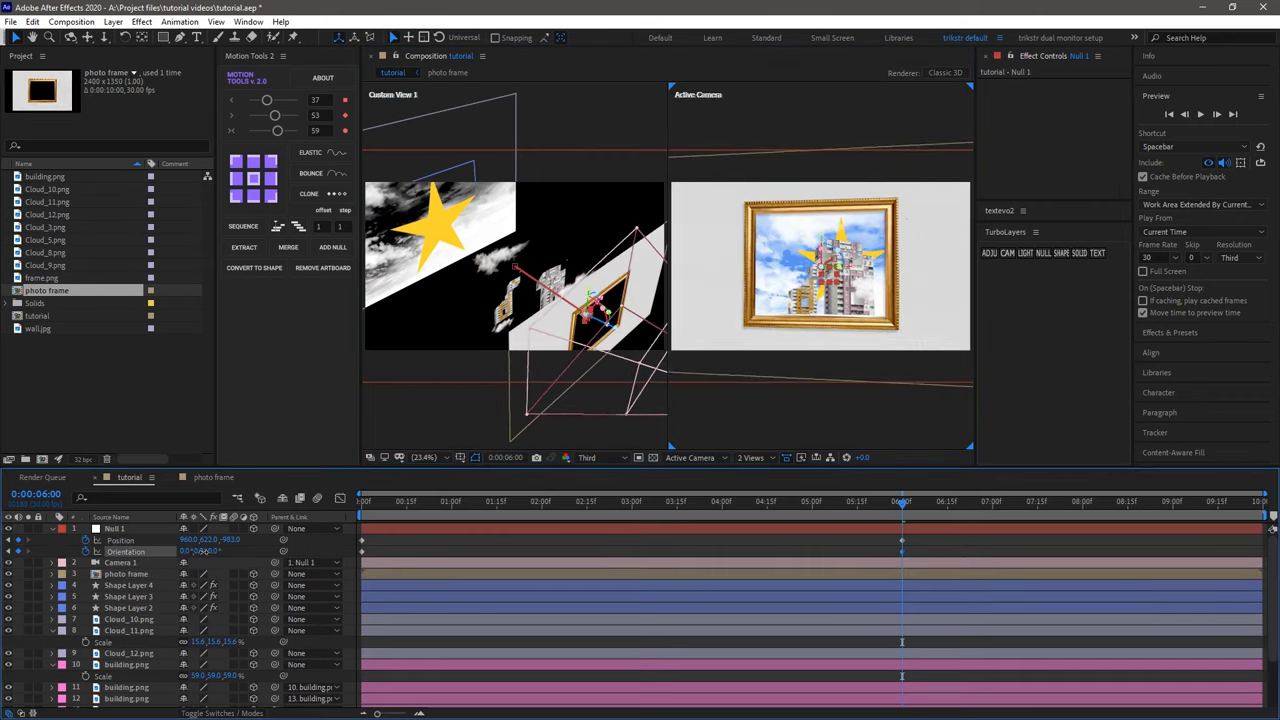
pyautogui.press('Home')
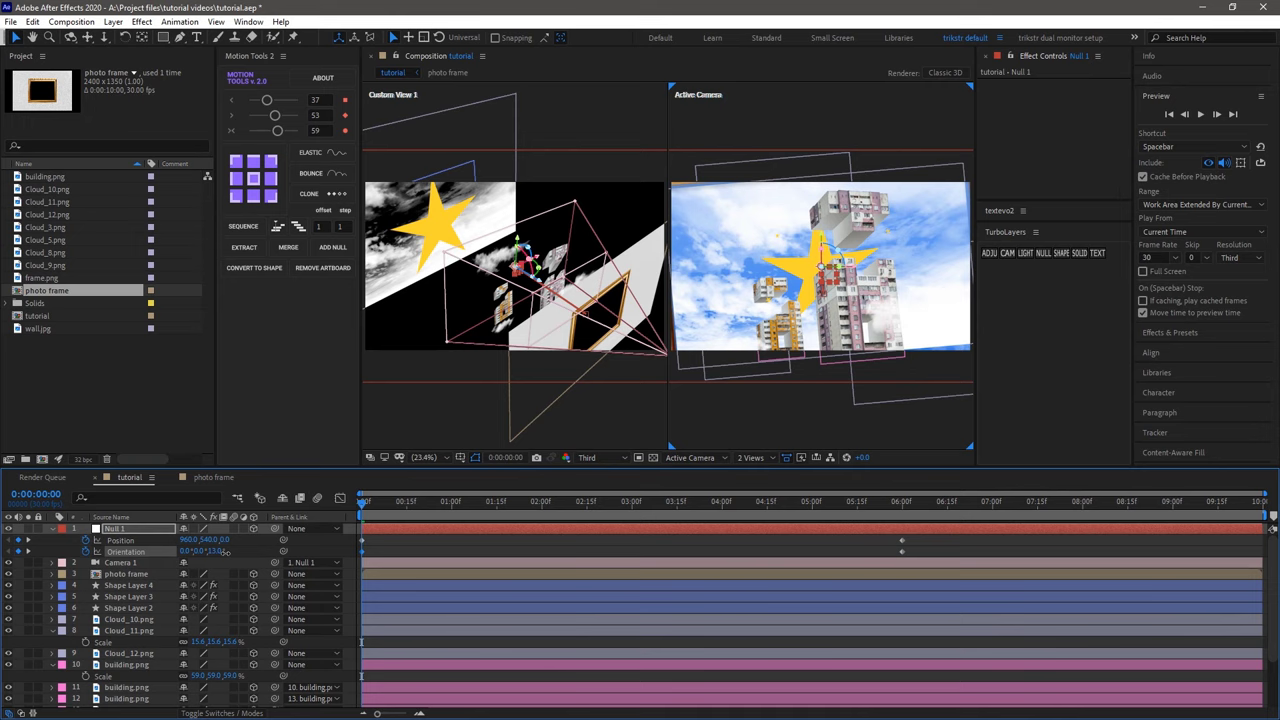
pyautogui.click(224, 540)
pyautogui.press('space')
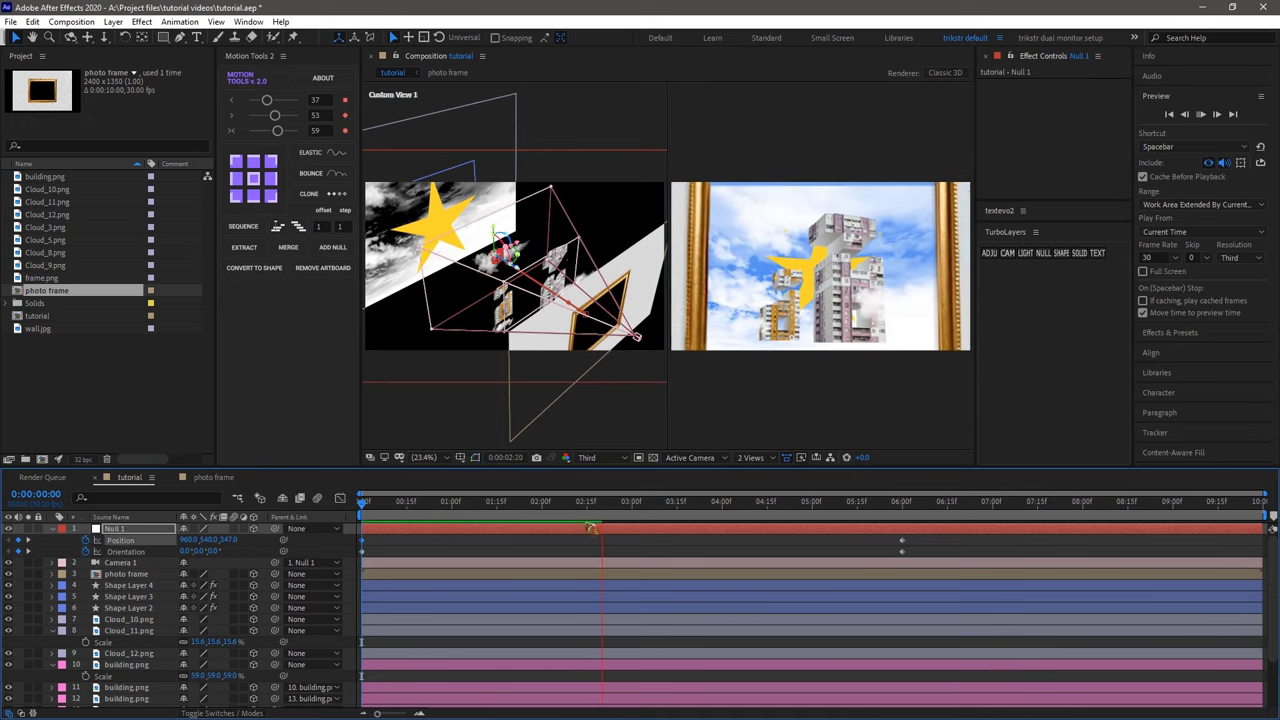
# - Ease Null 1's ending keyframe in the Graph Editor so the move slows gradually
pyautogui.click(901, 551)
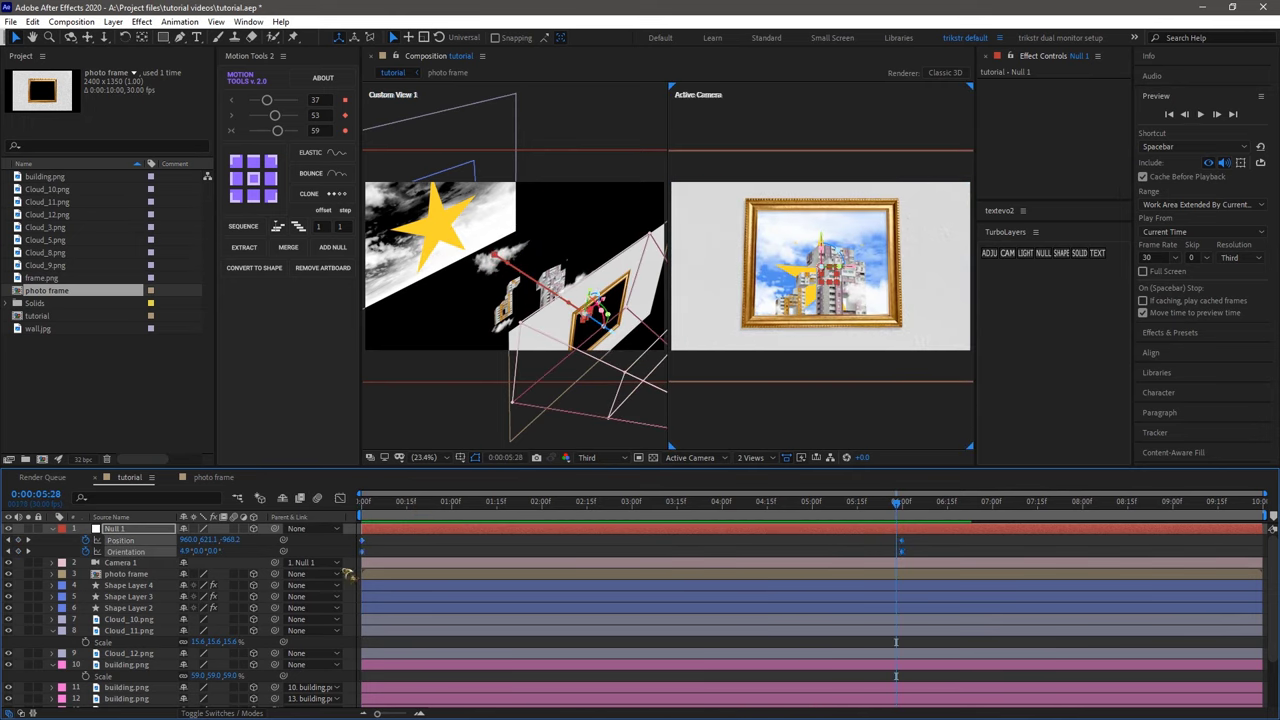
pyautogui.hotkey('shift', 'F3')
pyautogui.moveTo(730, 662); pyautogui.dragTo(720, 662)
pyautogui.press('Home')
pyautogui.press('space')
# - Keyframe Camera 1 Position at 5:01 and push it further back at the end
pyautogui.click(120, 562)
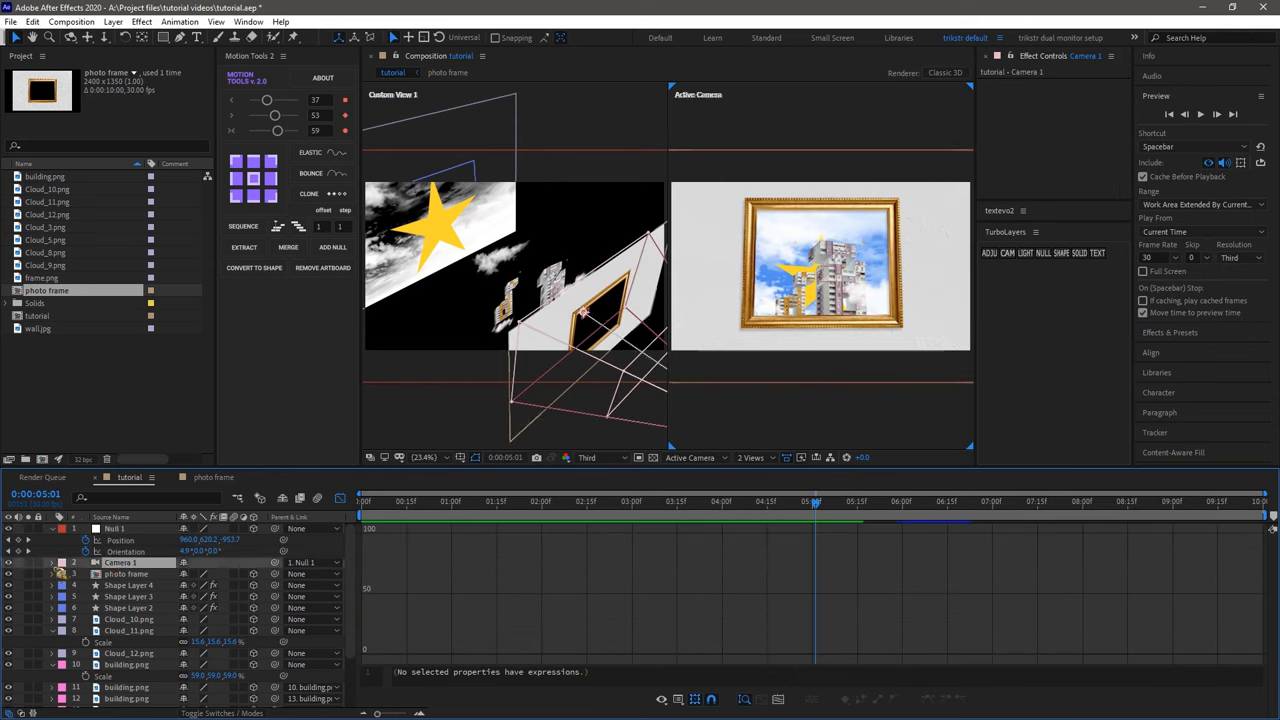
pyautogui.click(53, 562)
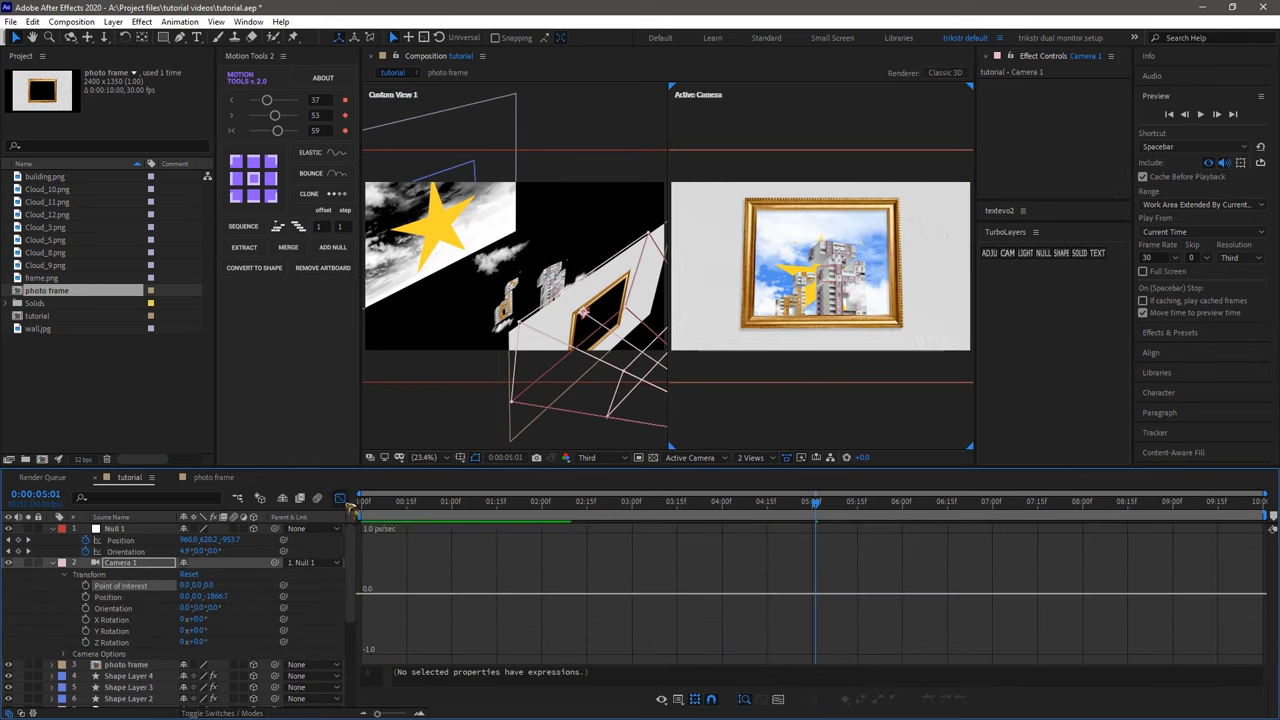
pyautogui.hotkey('shift', 'F3')
pyautogui.hotkey('alt', 'shift', 'p')
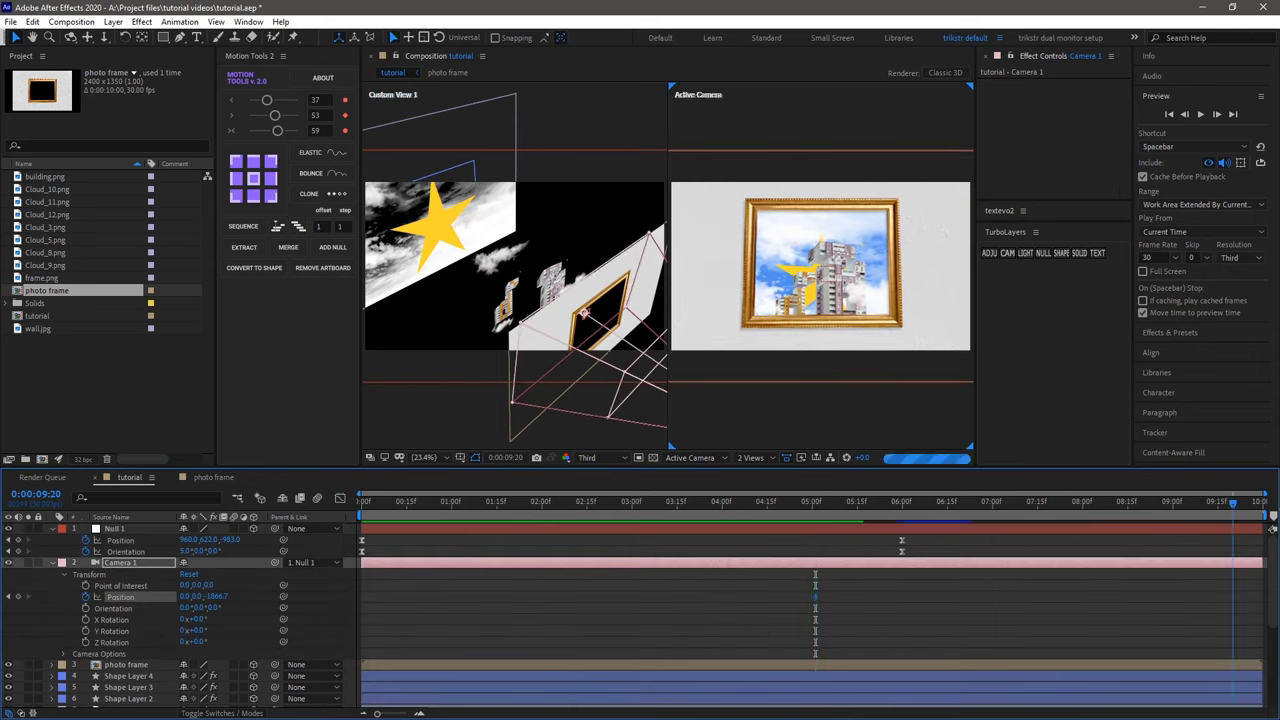
pyautogui.press('End')
pyautogui.moveTo(213, 596); pyautogui.dragTo(5, 566)
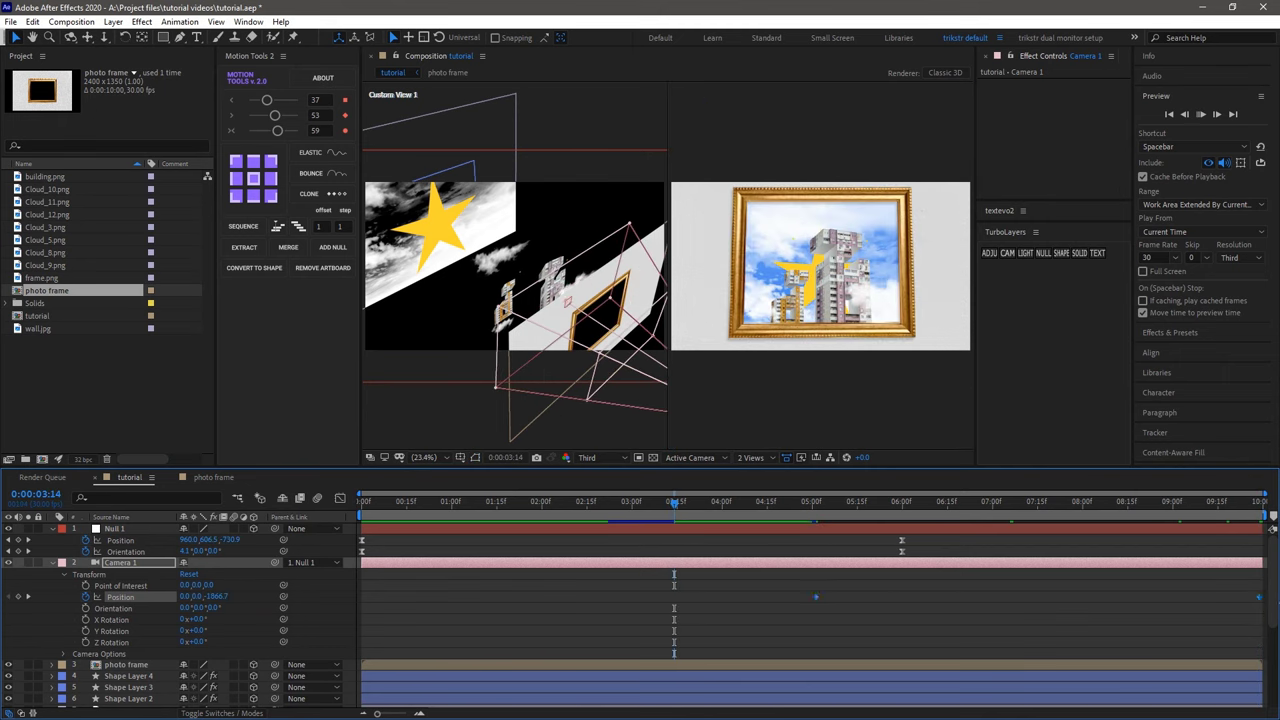
pyautogui.press('Home')
pyautogui.press('space')
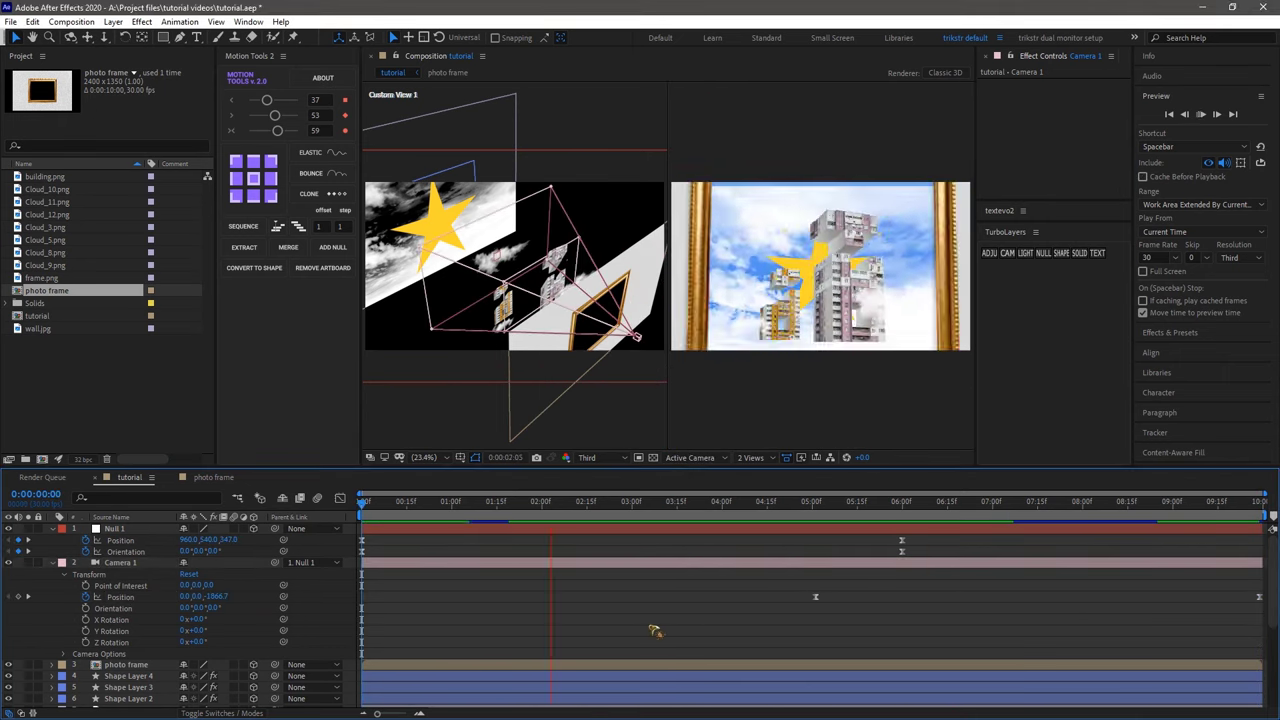
pyautogui.hotkey('shift', 'F3')
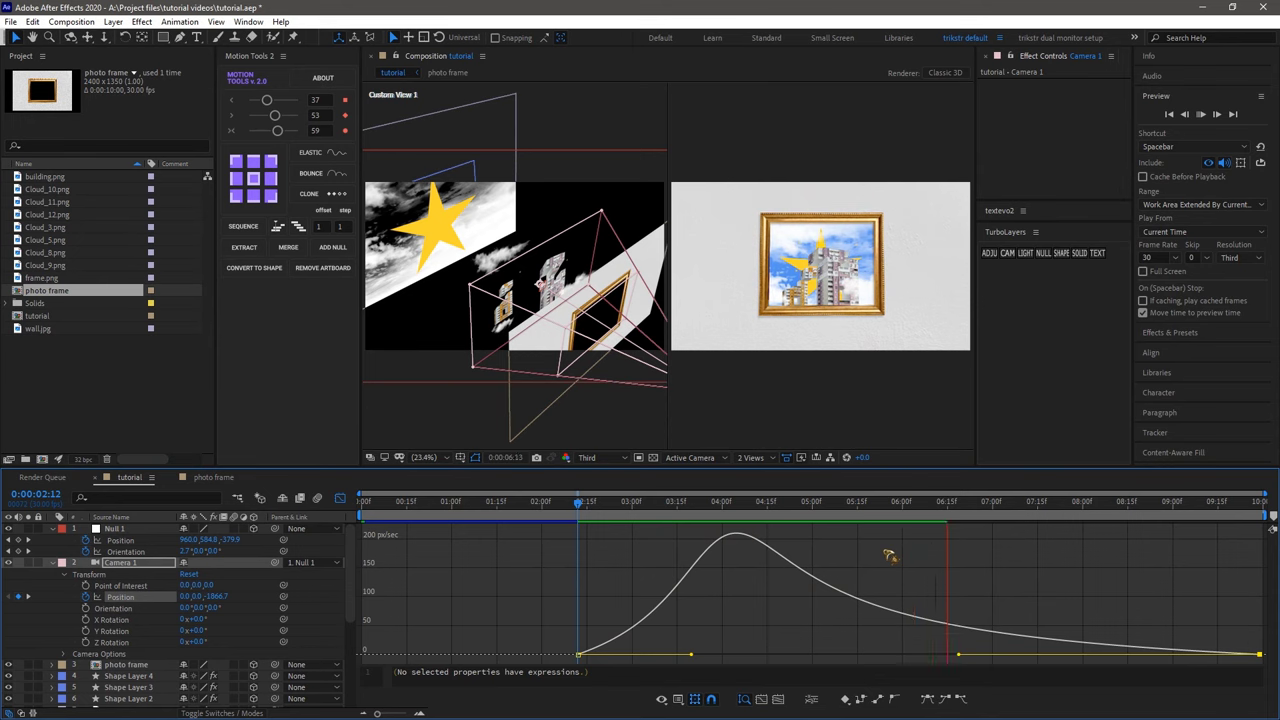
# - Create a new adjustment layer, apply Lumetri Color found by searching 'lume', and preview
pyautogui.hotkey('shift', 'F3')
pyautogui.rightClick(266, 530)
pyautogui.click(509, 557)
pyautogui.click(1170, 332)
pyautogui.write('lume')
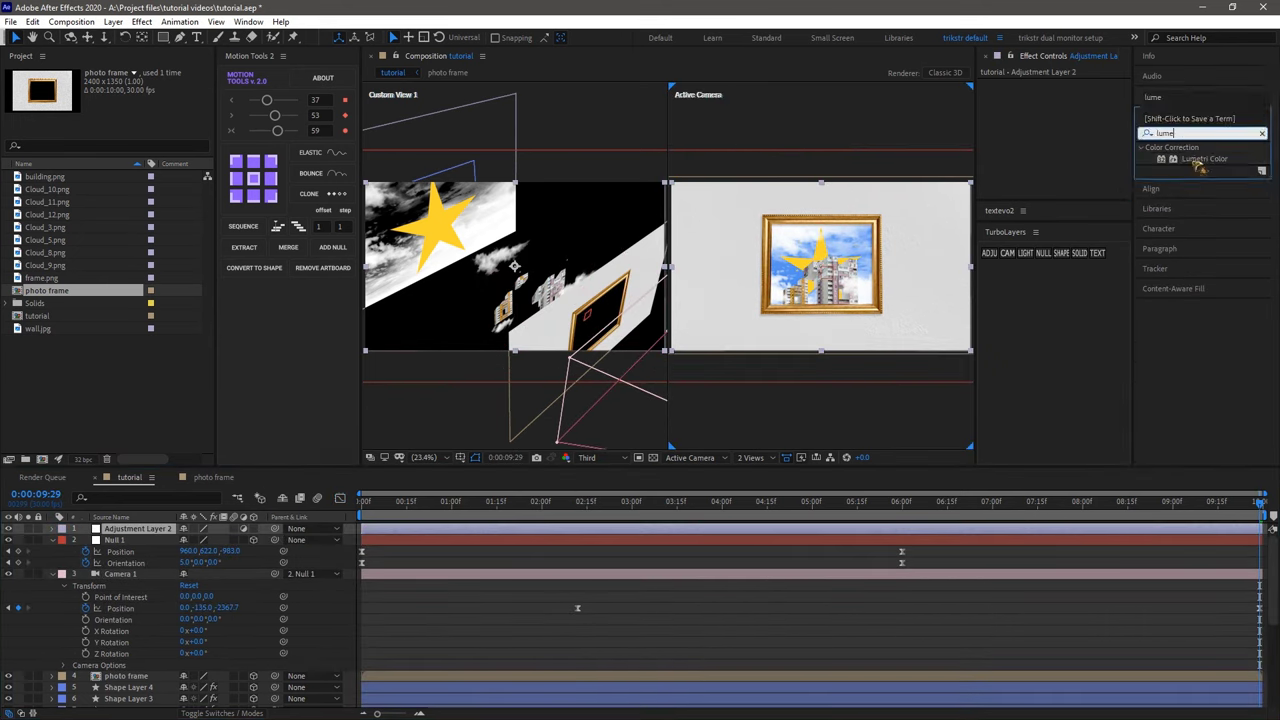
pyautogui.moveTo(1200, 168); pyautogui.dragTo(1070, 188)
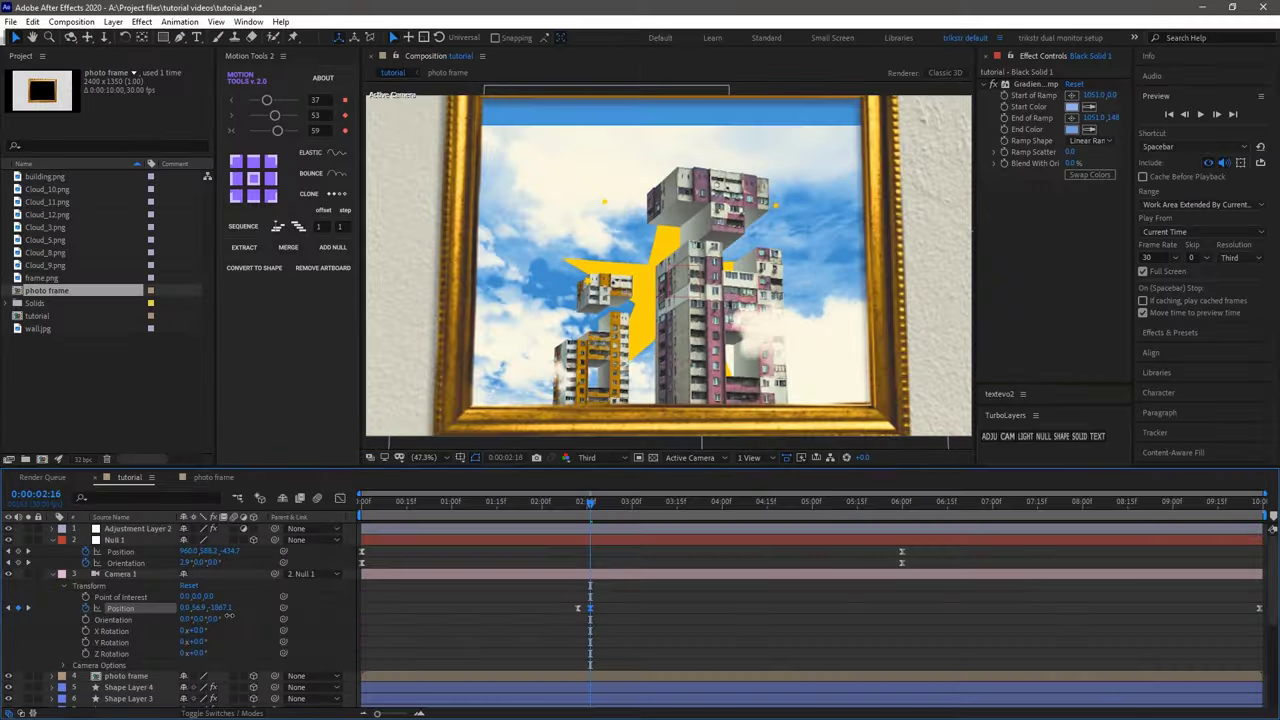
pyautogui.press('space')
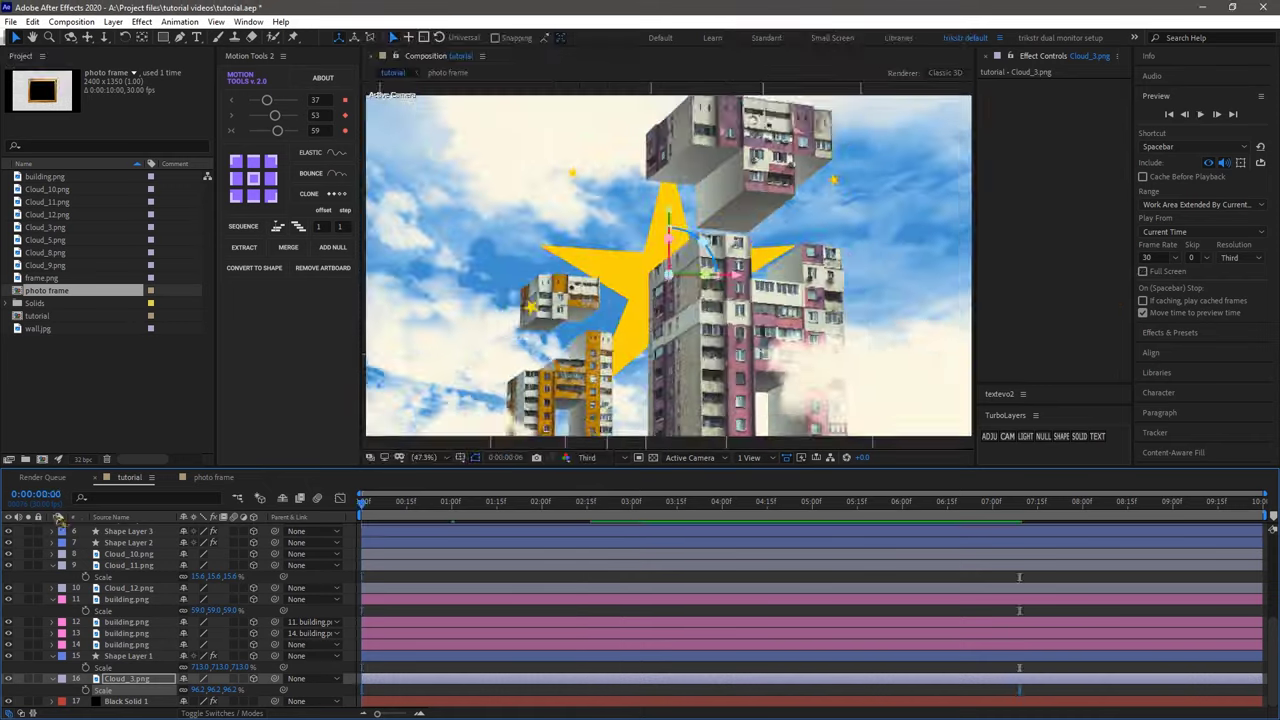
# - Apply S_CartoonPaint via a 'paint' effect search and preview the painted look
pyautogui.hotkey('ctrl', 'space')
pyautogui.write('paint')
pyautogui.press('Return')
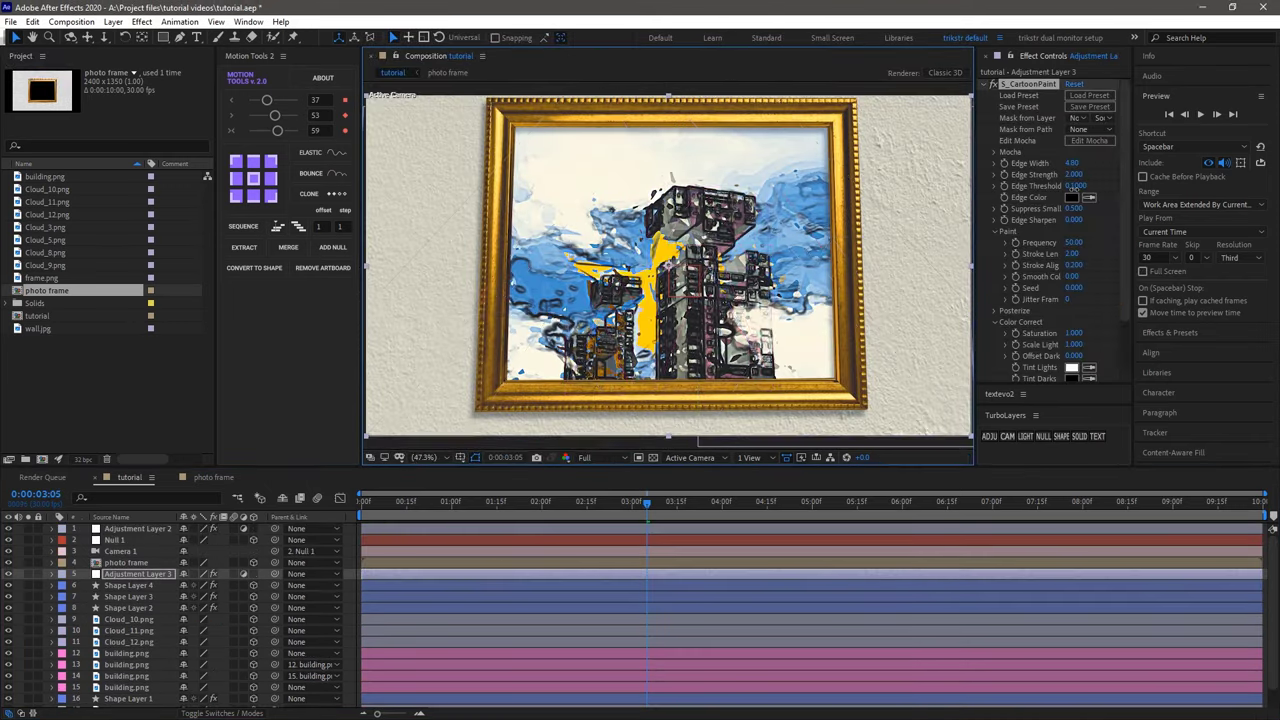
pyautogui.press('space')
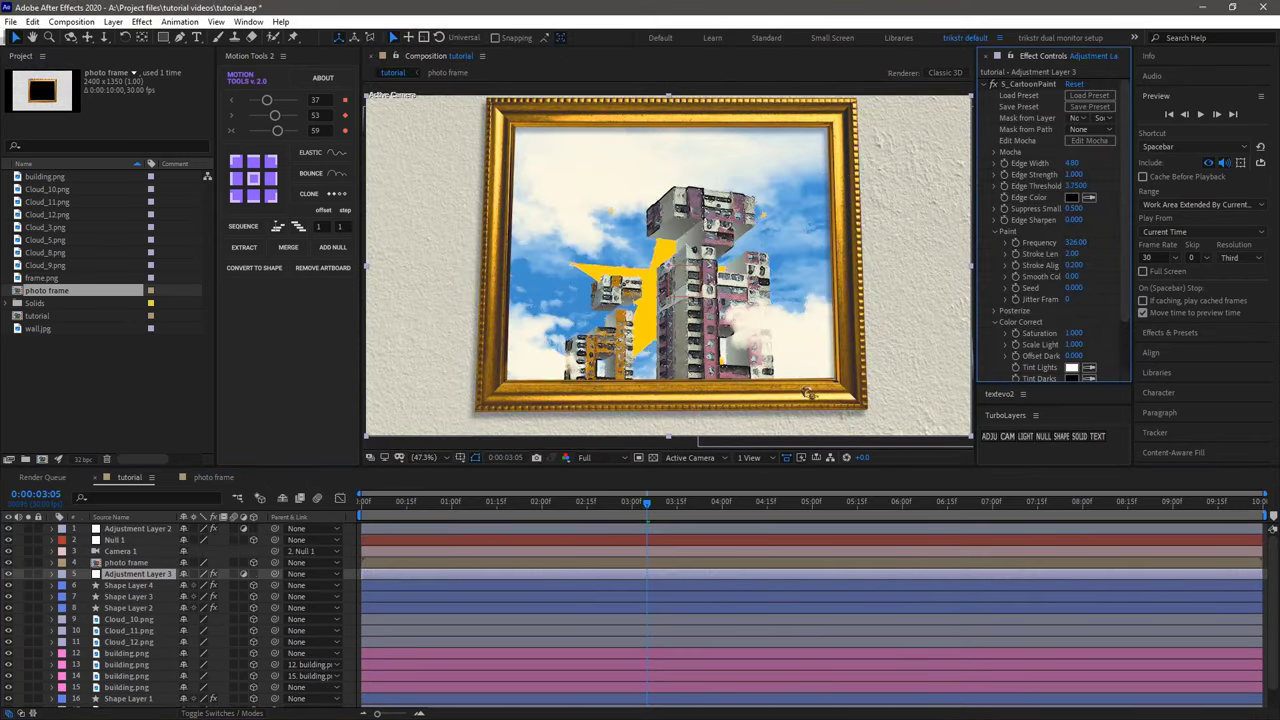